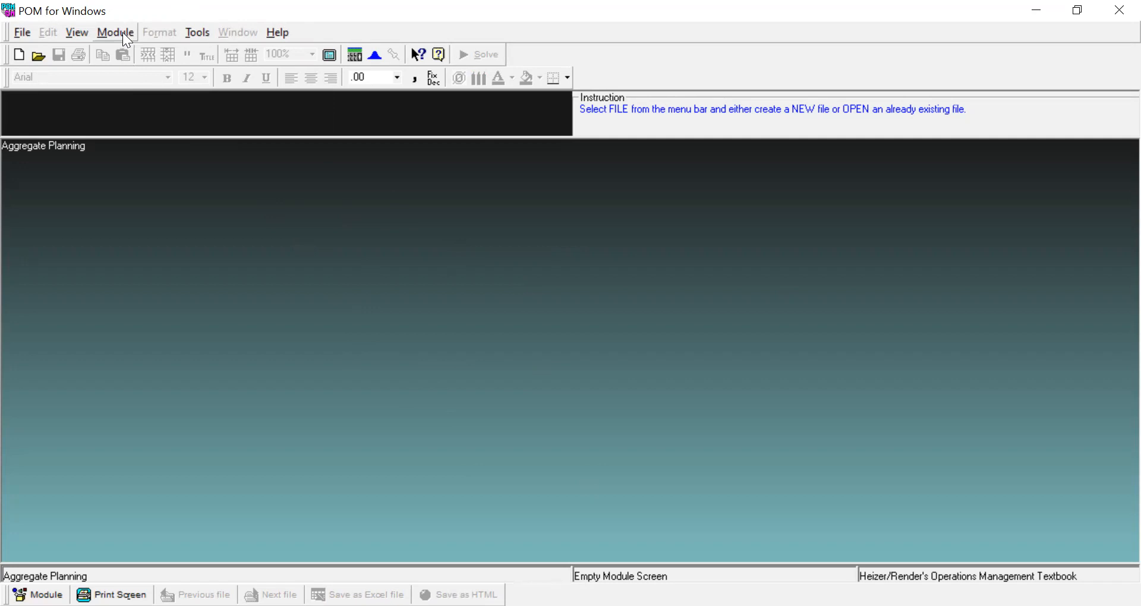
- Switch to the Assignment module
{"action": "left_click", "coordinate": [122, 32]}
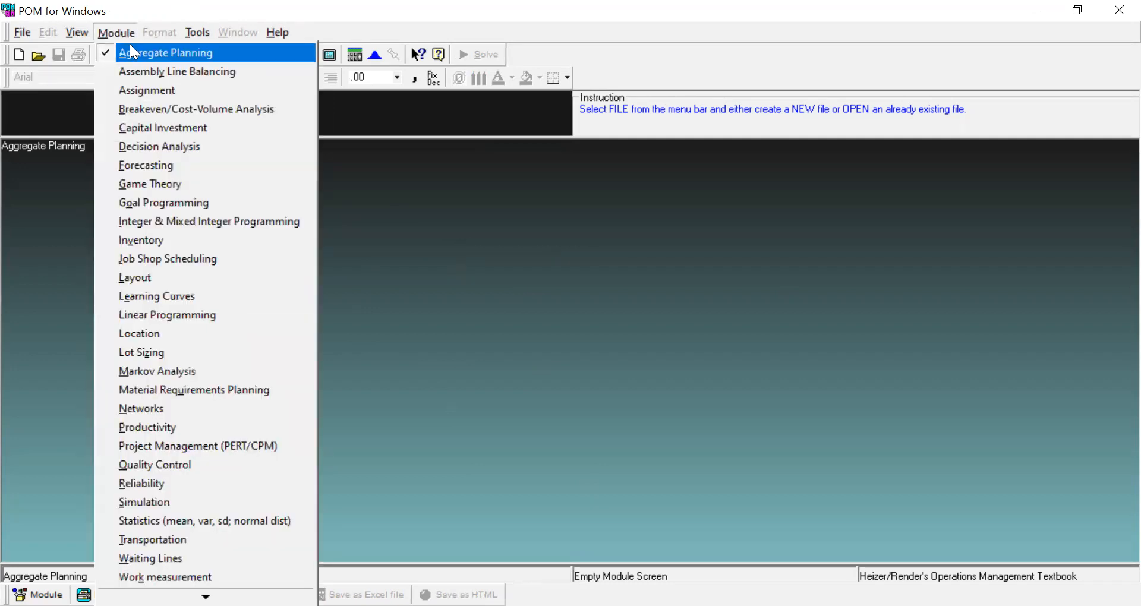
{"action": "left_click", "coordinate": [148, 91]}
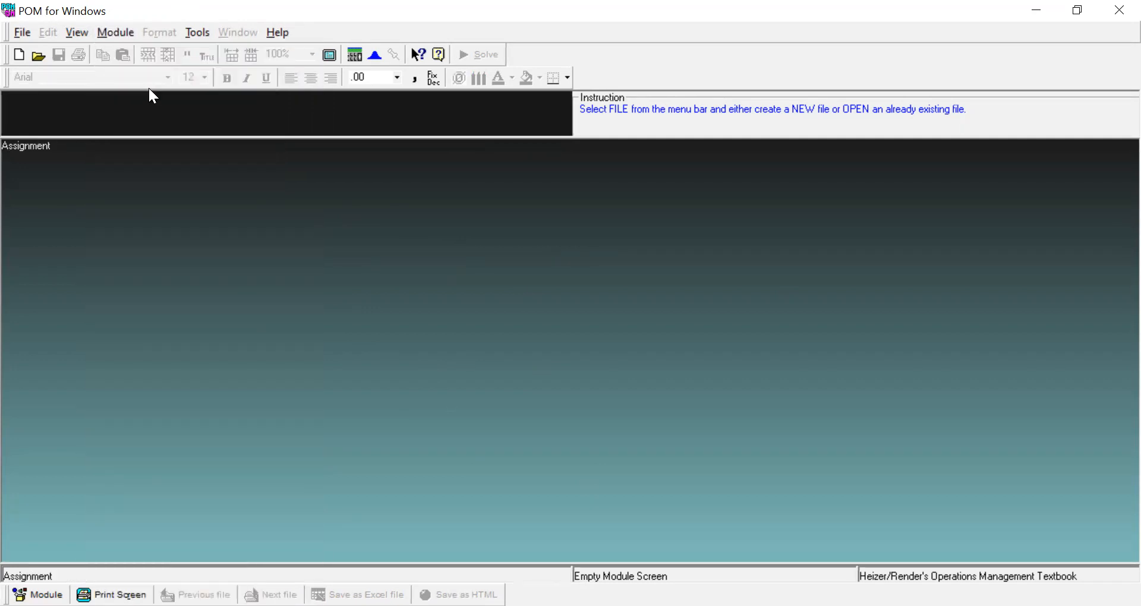
{"action": "left_click", "coordinate": [122, 31]}
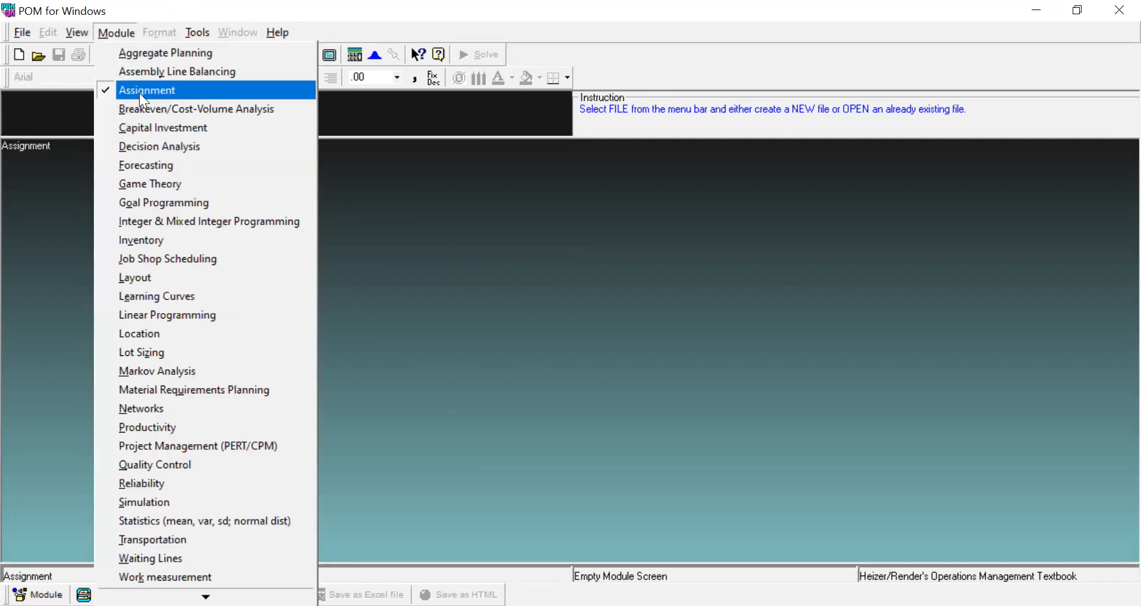
{"action": "left_click", "coordinate": [117, 12]}
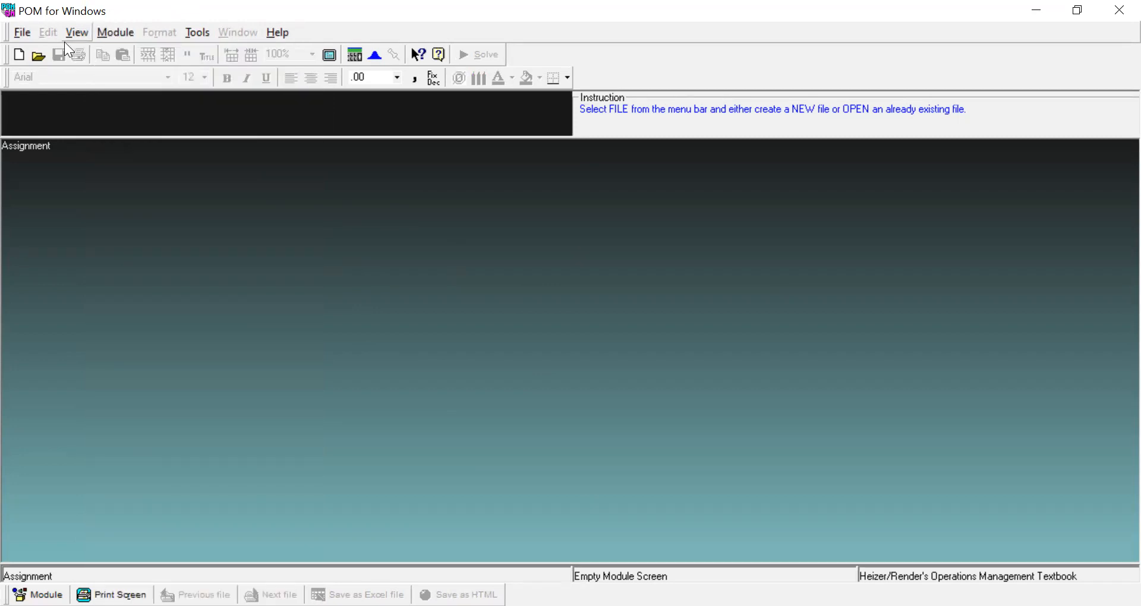
{"action": "left_click", "coordinate": [119, 35]}
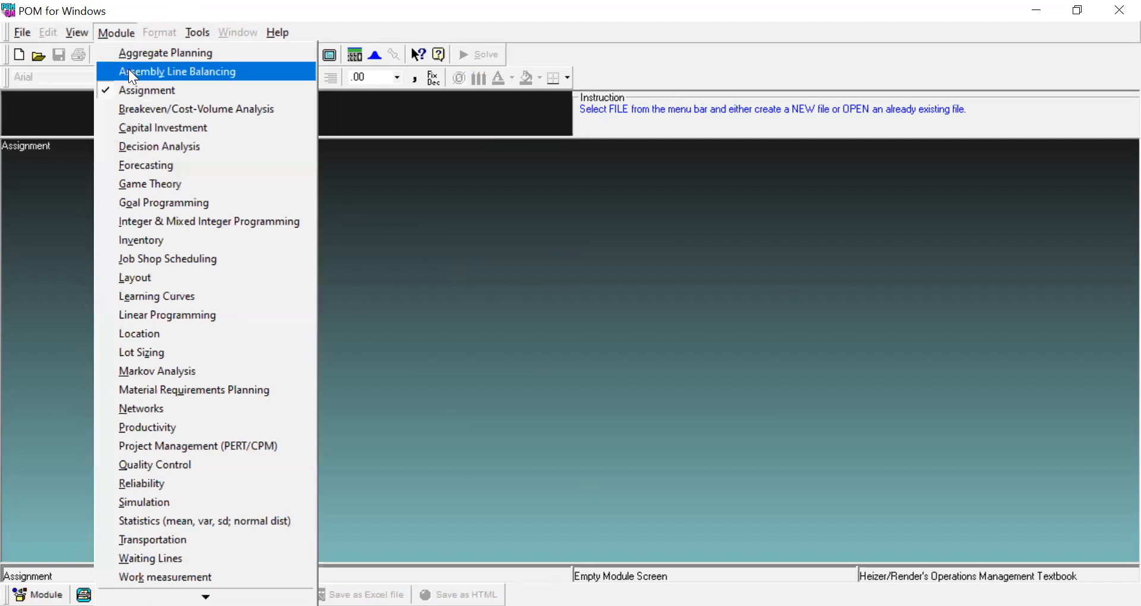
{"action": "left_click", "coordinate": [34, 202]}
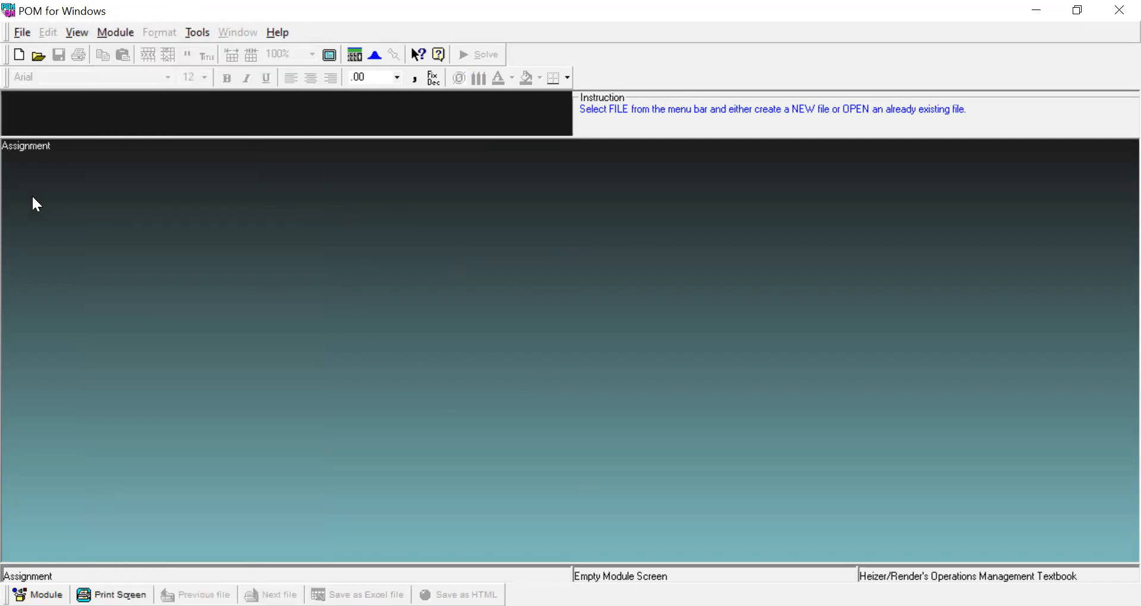
- Create a new assignment data set titled "Divisi Paking" with 4 jobs, 4 machines and the Minimize objective
{"action": "left_click", "coordinate": [19, 56]}
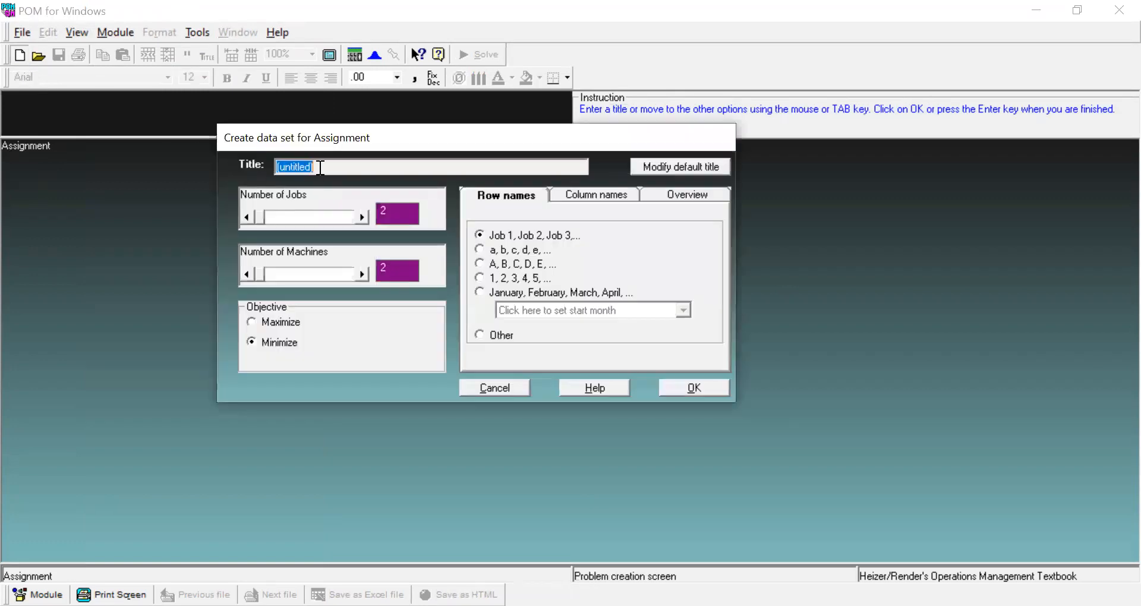
{"action": "type", "text": "Dic"}
{"action": "key", "text": "BackSpace"}
{"action": "type", "text": "visi Paking"}
{"action": "double_click", "coordinate": [362, 217]}
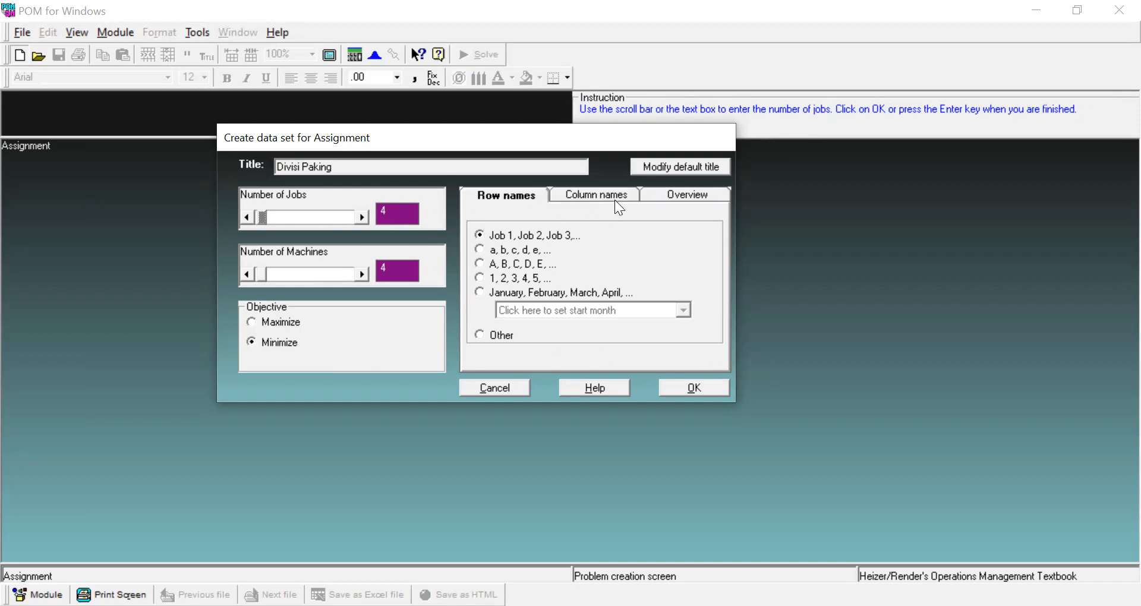
{"action": "left_click", "coordinate": [692, 389]}
- Rename the four job rows with the four workers' first names
{"action": "left_click", "coordinate": [35, 199]}
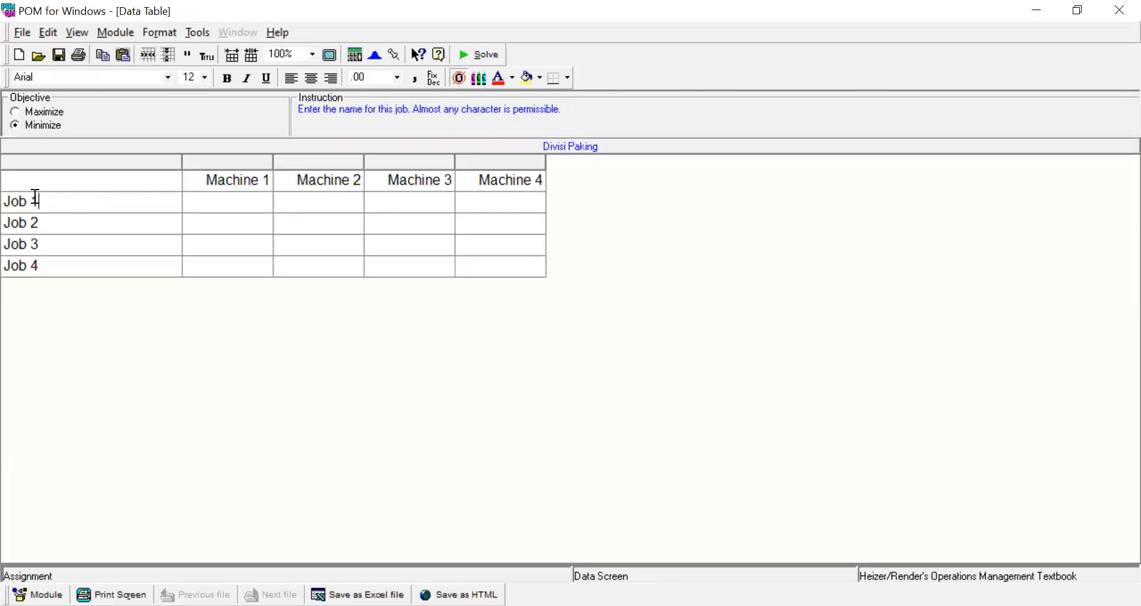
{"action": "type", "text": "Arief"}
{"action": "key", "text": "Return"}
{"action": "type", "text": "Farid"}
{"action": "key", "text": "Return"}
{"action": "type", "text": "Adam"}
{"action": "key", "text": "Return"}
{"action": "type", "text": "Arfan"}
- Enter the Machine 1 costs as 170, 250, 140 and 150 for the four workers in row order
{"action": "key", "text": "Tab"}
{"action": "key", "text": "Up"}
{"action": "key", "text": "Up"}
{"action": "key", "text": "Up"}
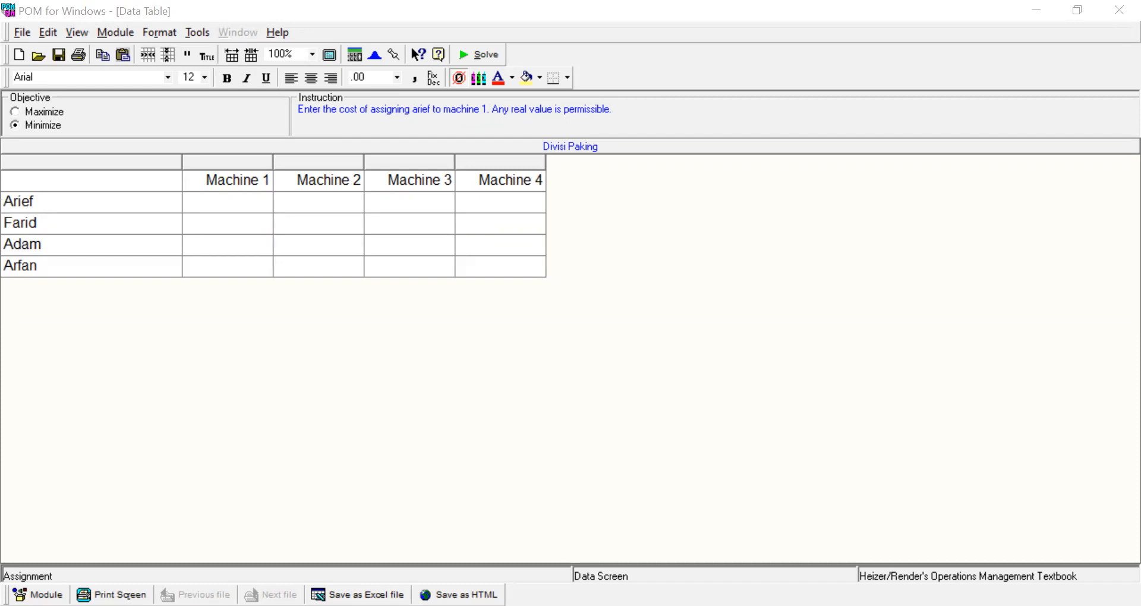
{"action": "type", "text": "170"}
{"action": "key", "text": "Return"}
{"action": "type", "text": "250"}
{"action": "key", "text": "Return"}
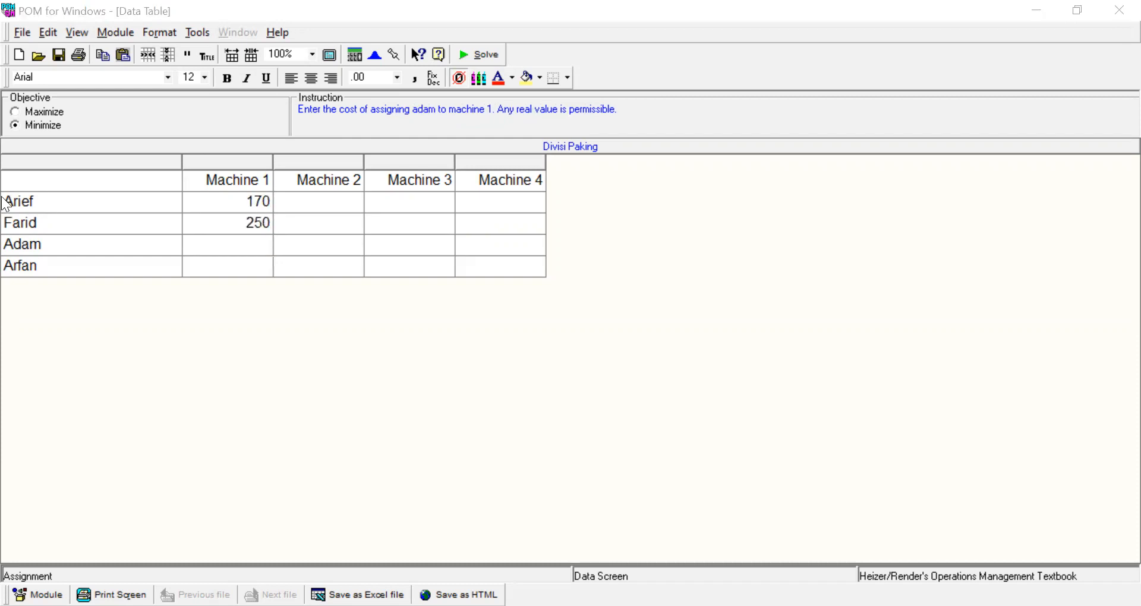
{"action": "type", "text": "140"}
{"action": "key", "text": "Return"}
{"action": "type", "text": "150"}
{"action": "key", "text": "Return"}
- Fill the Machine 2 column with costs of 180, 200, 160 and 200, from the first worker to the last
{"action": "key", "text": "Return"}
{"action": "key", "text": "Up"}
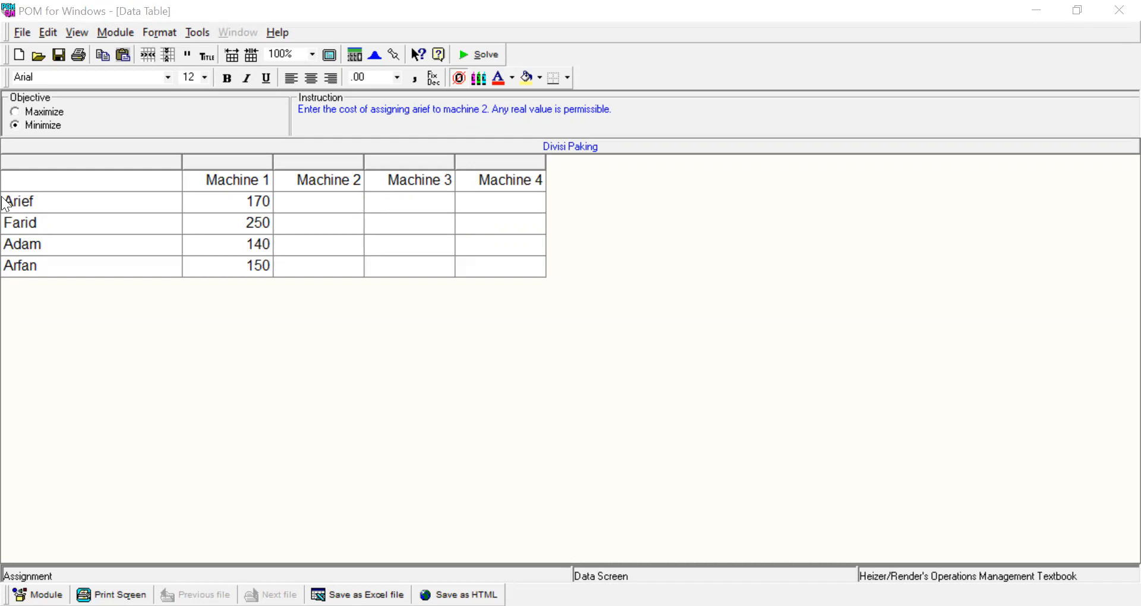
{"action": "type", "text": "180"}
{"action": "key", "text": "Return"}
{"action": "type", "text": "200"}
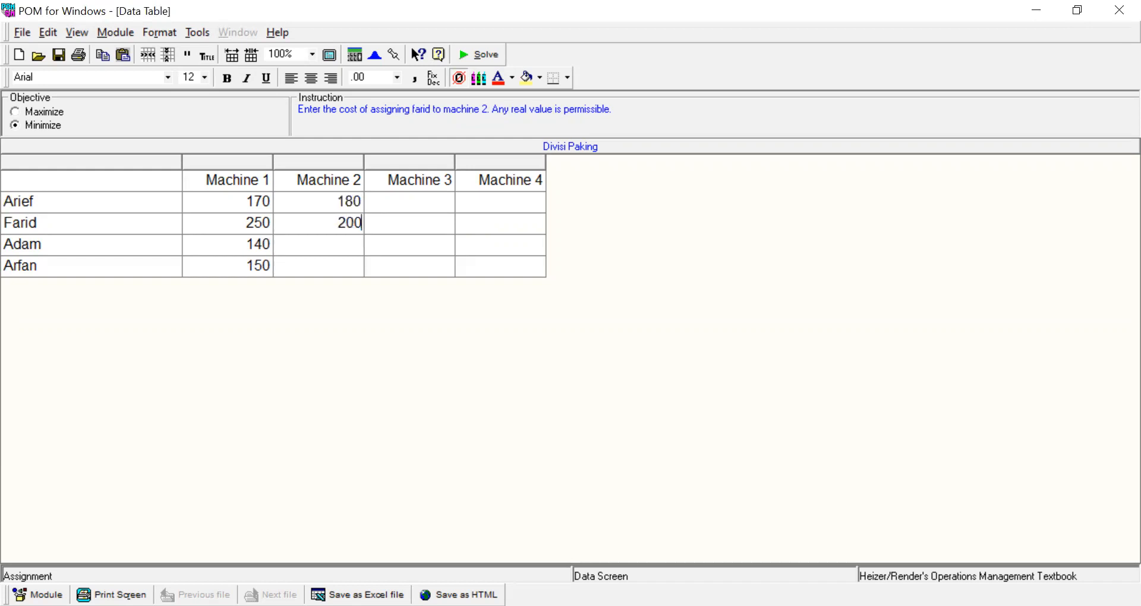
{"action": "key", "text": "Return"}
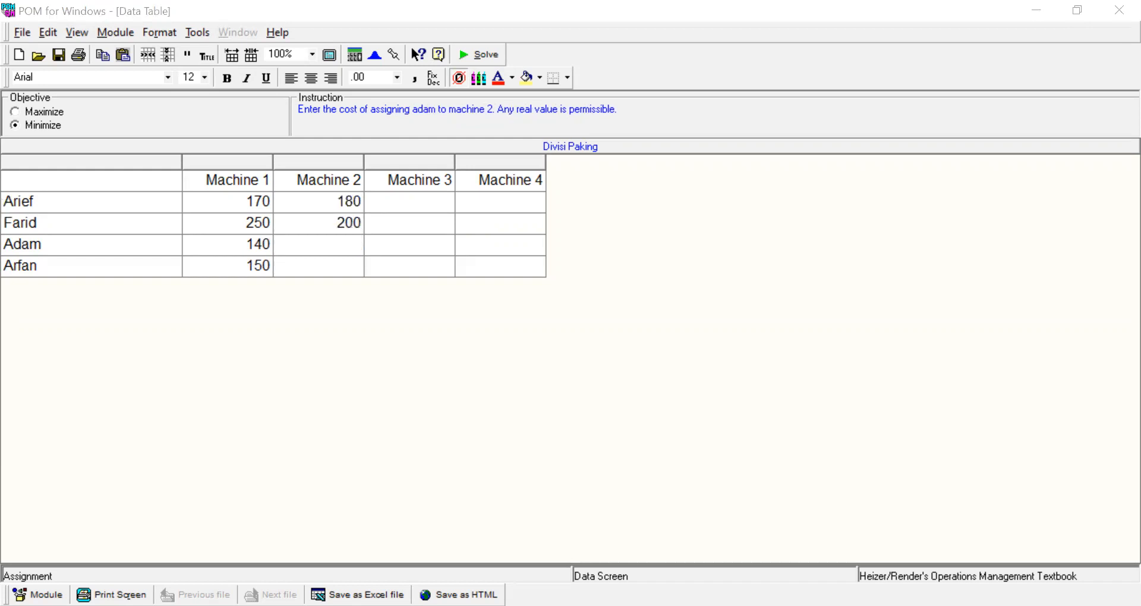
{"action": "type", "text": "160"}
{"action": "key", "text": "Return"}
{"action": "type", "text": "200"}
{"action": "key", "text": "Return"}
- Enter 180, 230, 210 and 180 as the four workers' costs for Machine 3
{"action": "key", "text": "Return"}
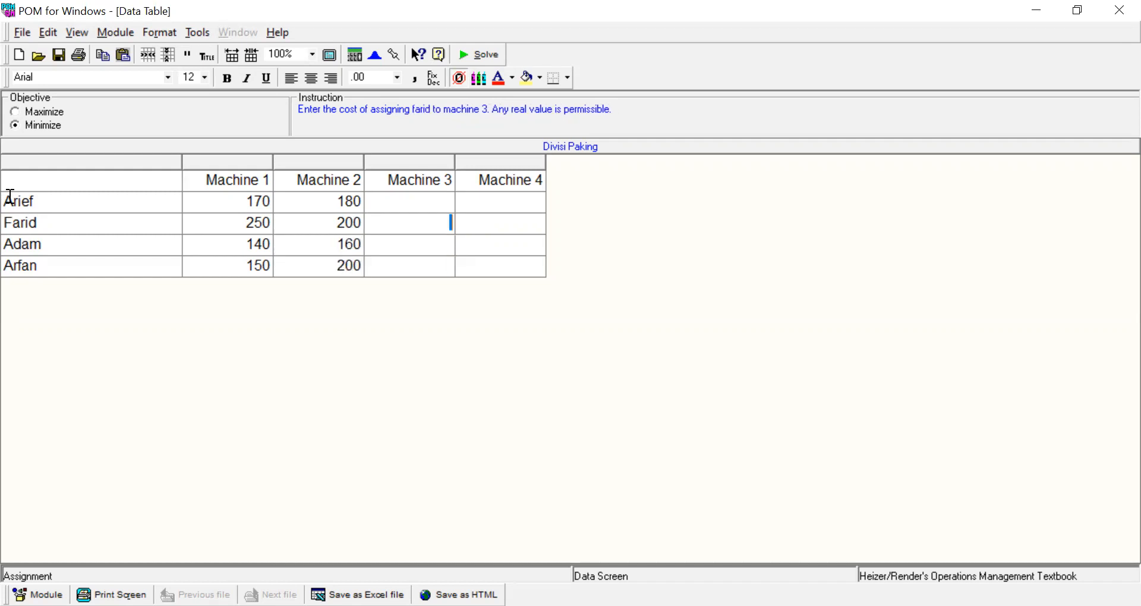
{"action": "key", "text": "Up"}
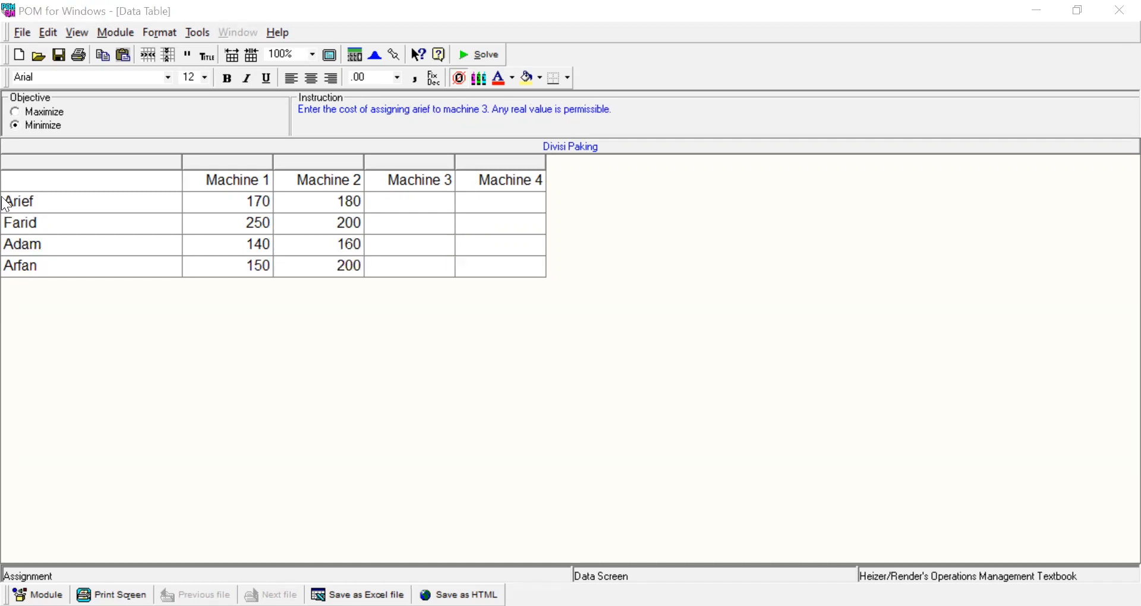
{"action": "type", "text": "180"}
{"action": "key", "text": "Return"}
{"action": "type", "text": "230"}
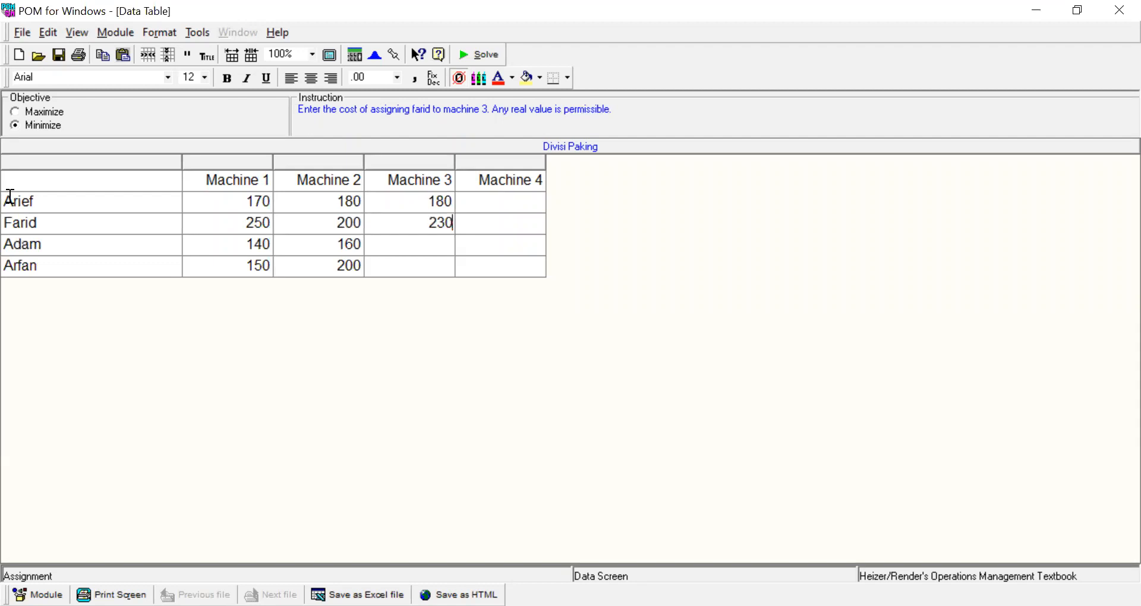
{"action": "key", "text": "Return"}
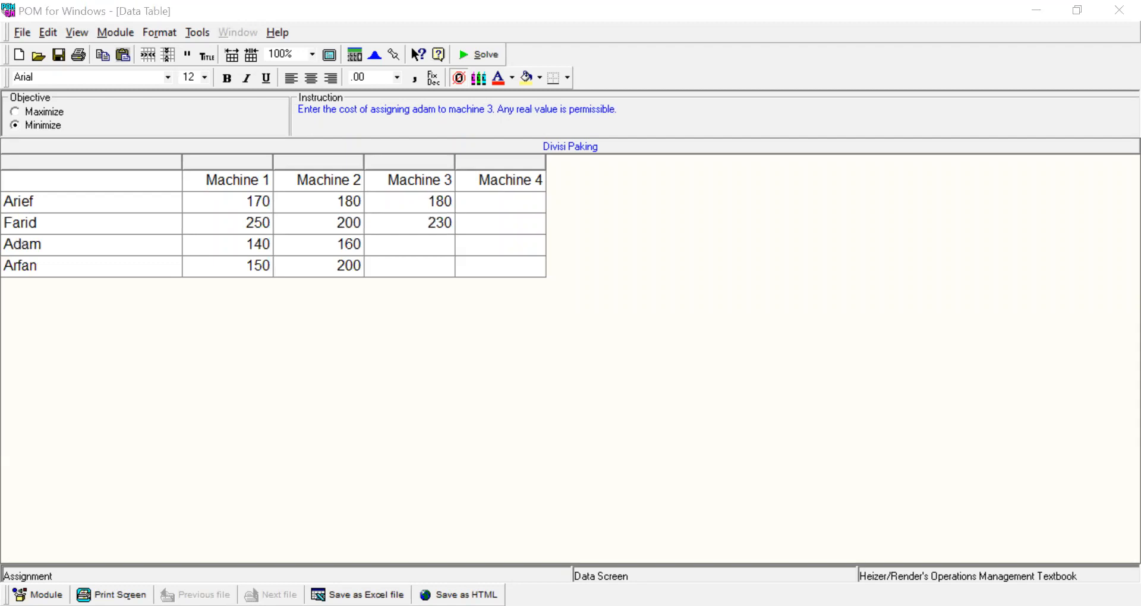
{"action": "type", "text": "210"}
{"action": "key", "text": "Return"}
{"action": "type", "text": "180"}
- Complete the Machine 4 column with costs of 160, 200, 170 and 220 for the four workers
{"action": "key", "text": "Right"}
{"action": "key", "text": "Up"}
{"action": "key", "text": "Up"}
{"action": "key", "text": "Up"}
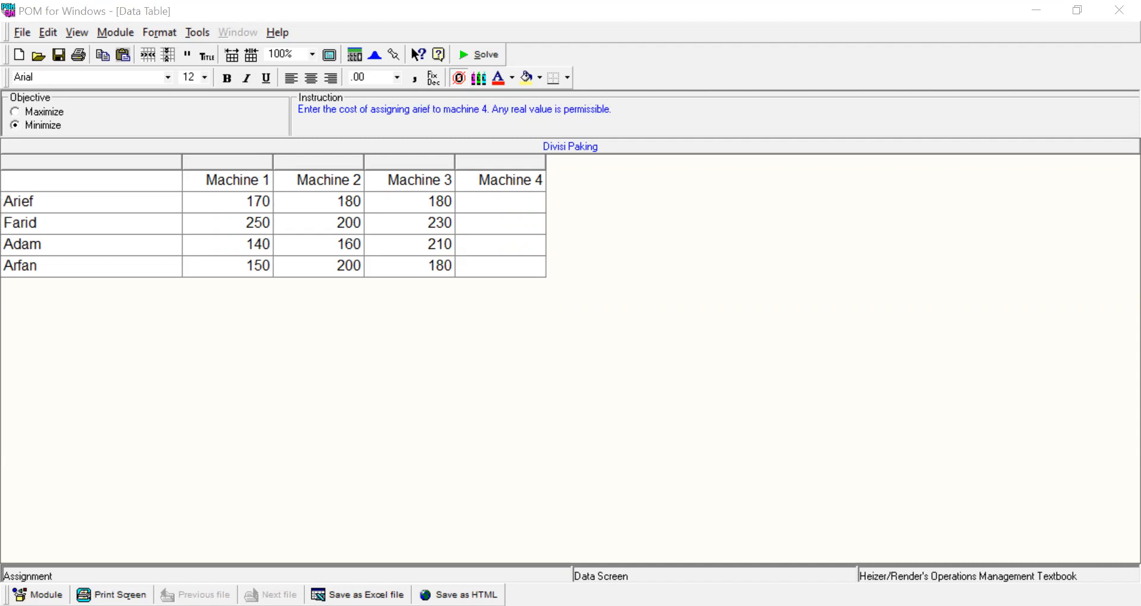
{"action": "type", "text": "160"}
{"action": "key", "text": "Return"}
{"action": "type", "text": "200"}
{"action": "key", "text": "Return"}
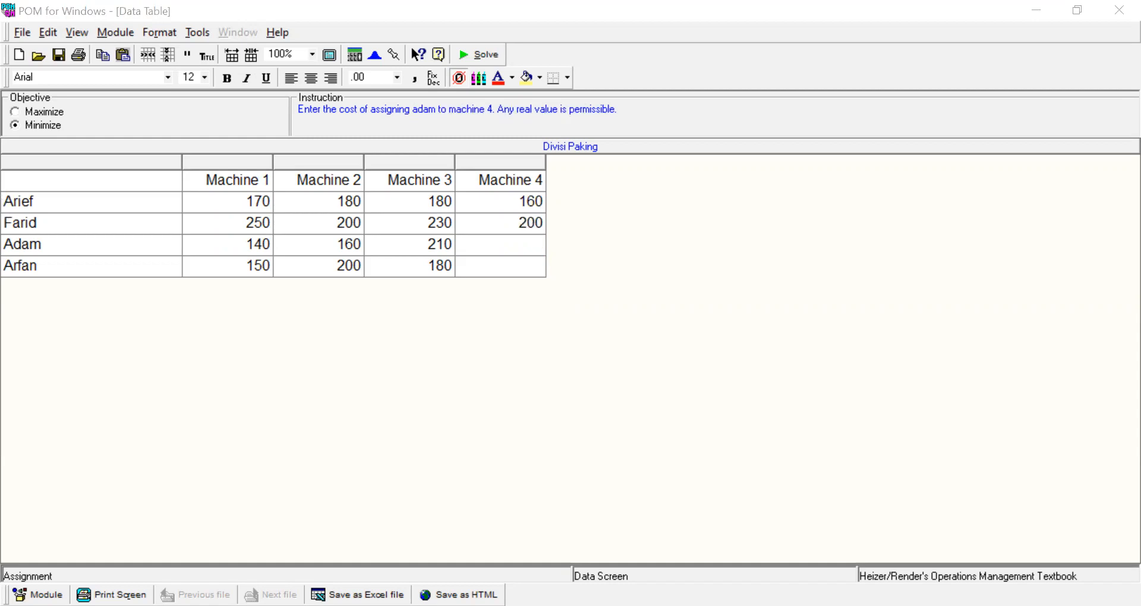
{"action": "type", "text": "170"}
{"action": "key", "text": "Return"}
{"action": "type", "text": "220"}
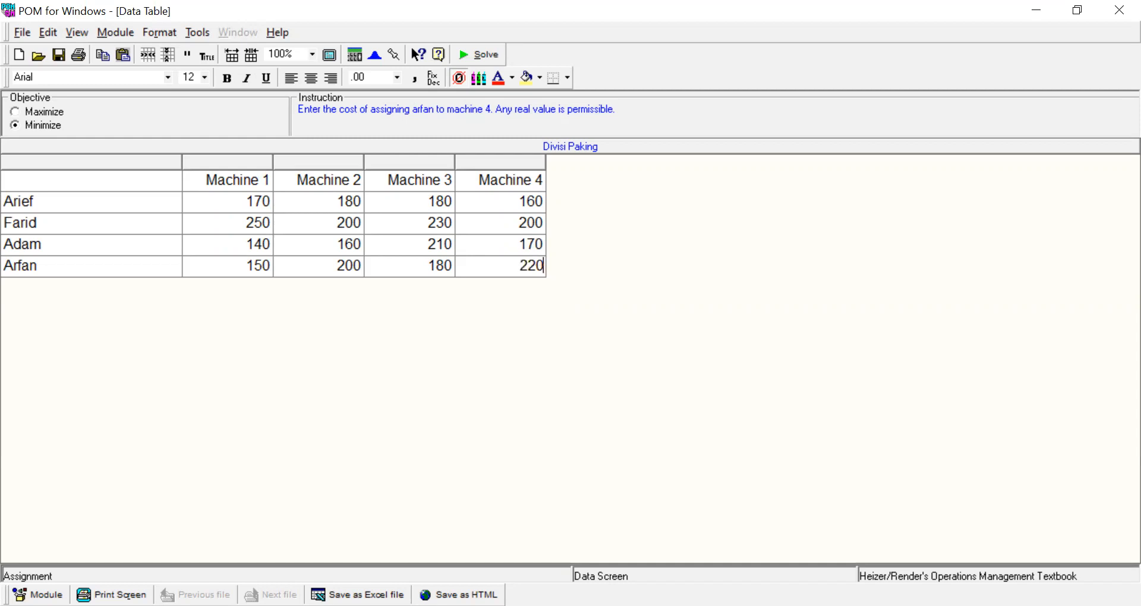
- Solve the completed Divisi Paking assignment problem
{"action": "key", "text": "Up"}
{"action": "key", "text": "Up"}
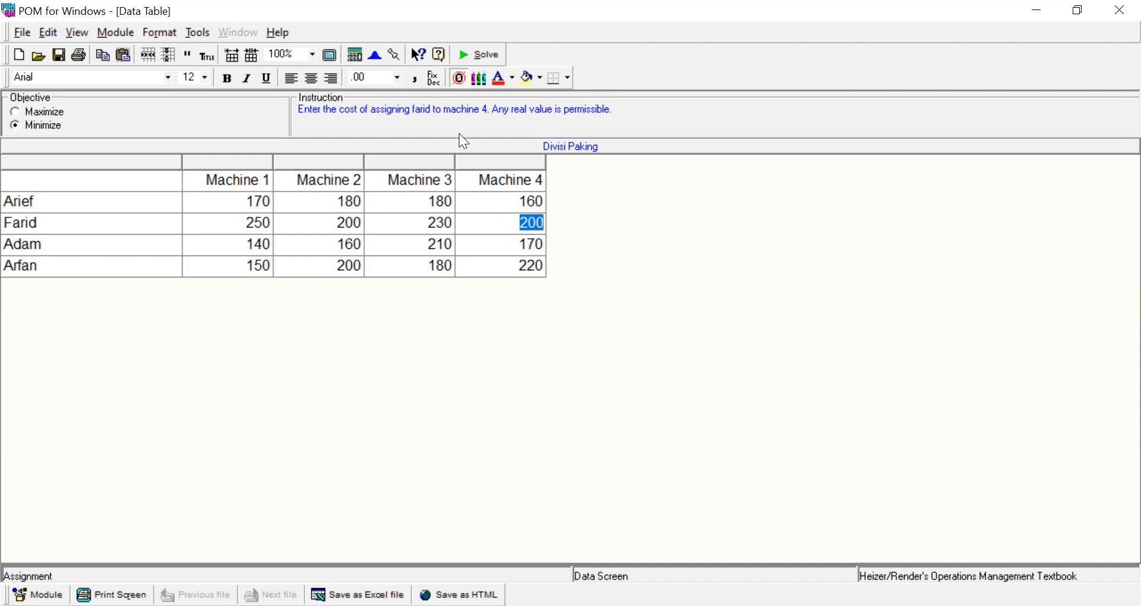
{"action": "left_click", "coordinate": [479, 53]}
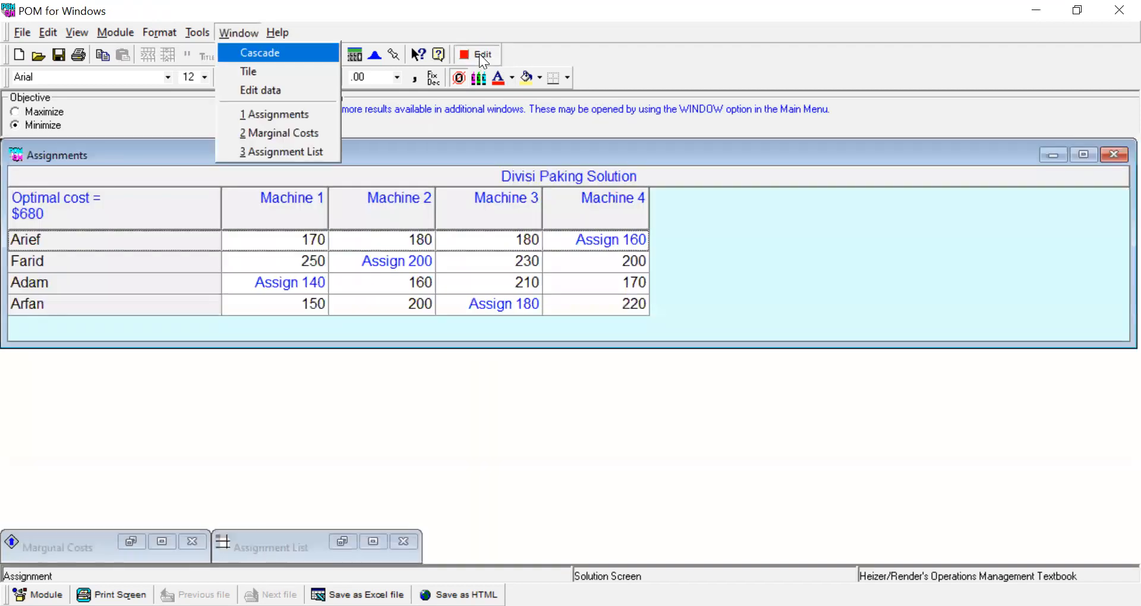
- Display the Assignments results window for the Divisi Paking solution
{"action": "left_click", "coordinate": [332, 16]}
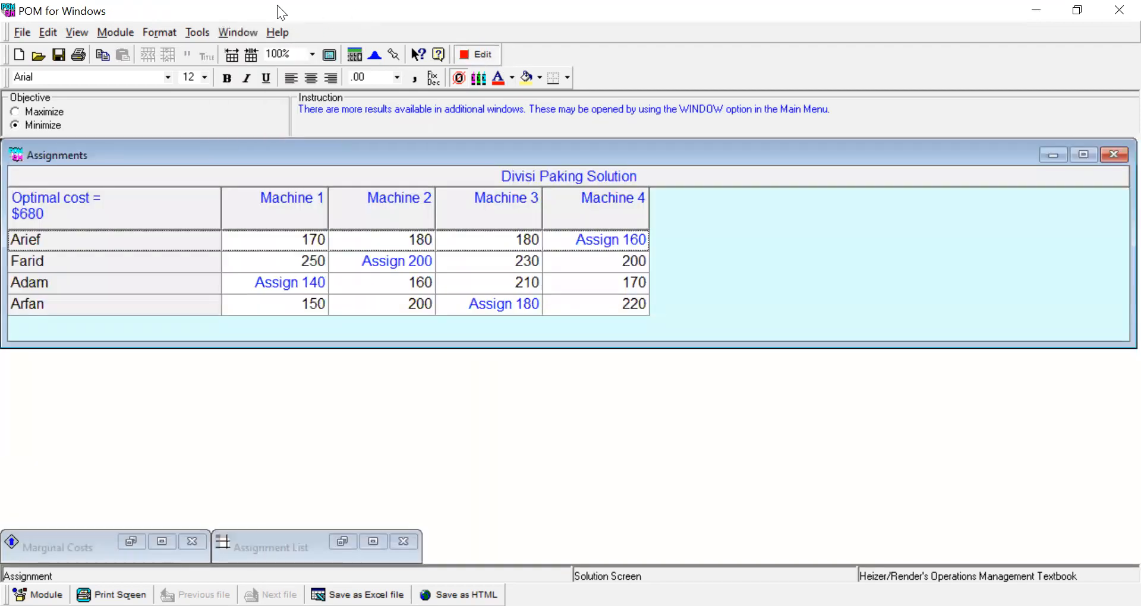
{"action": "left_click", "coordinate": [232, 36]}
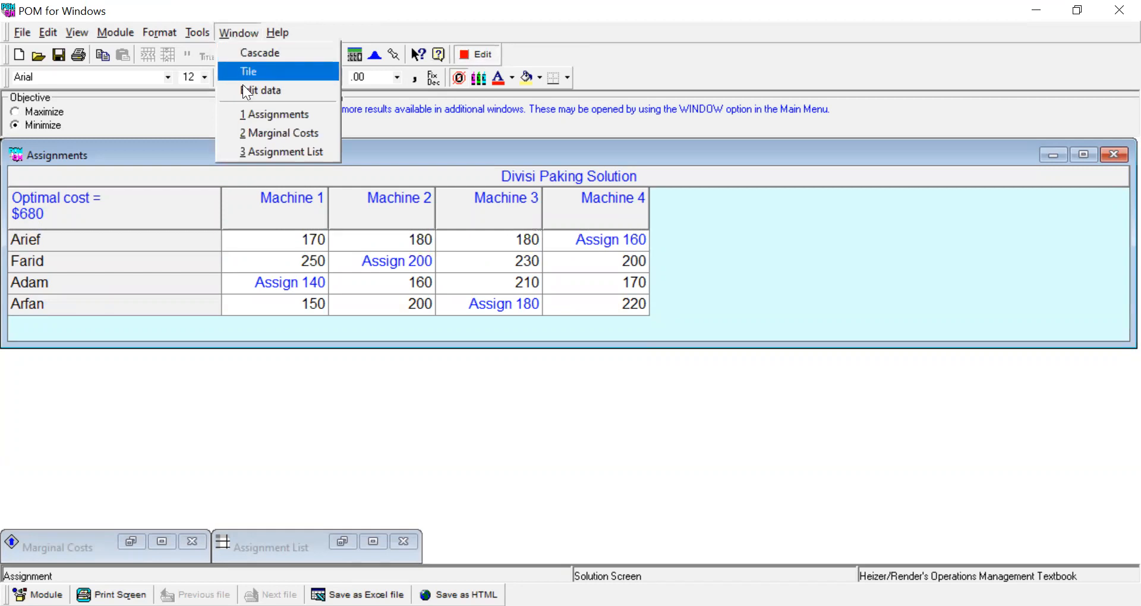
{"action": "left_click", "coordinate": [251, 114]}
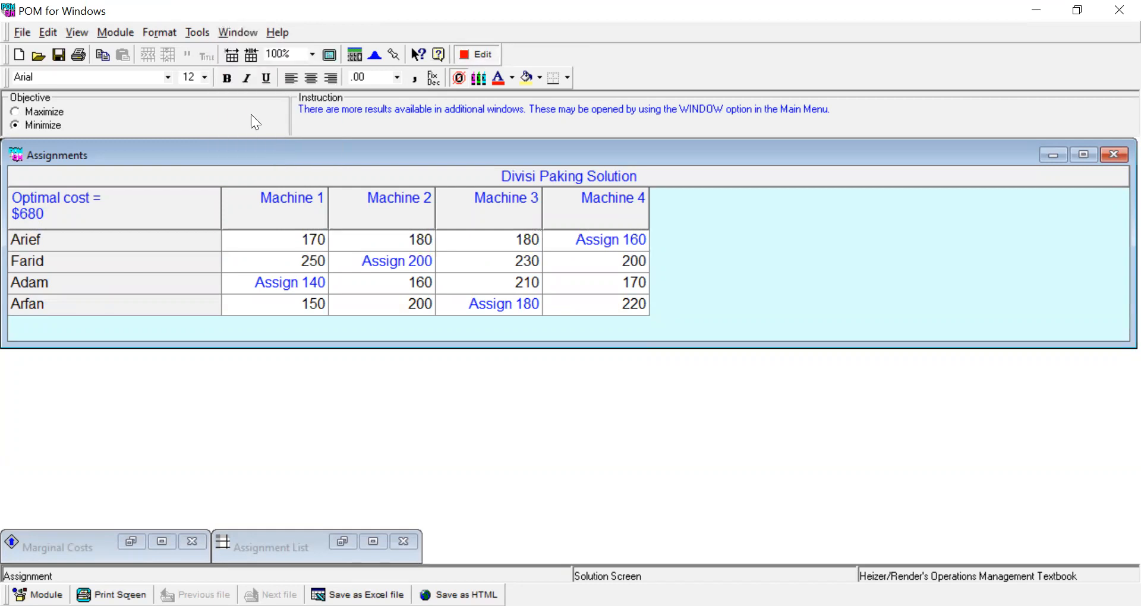
{"action": "left_click", "coordinate": [255, 29]}
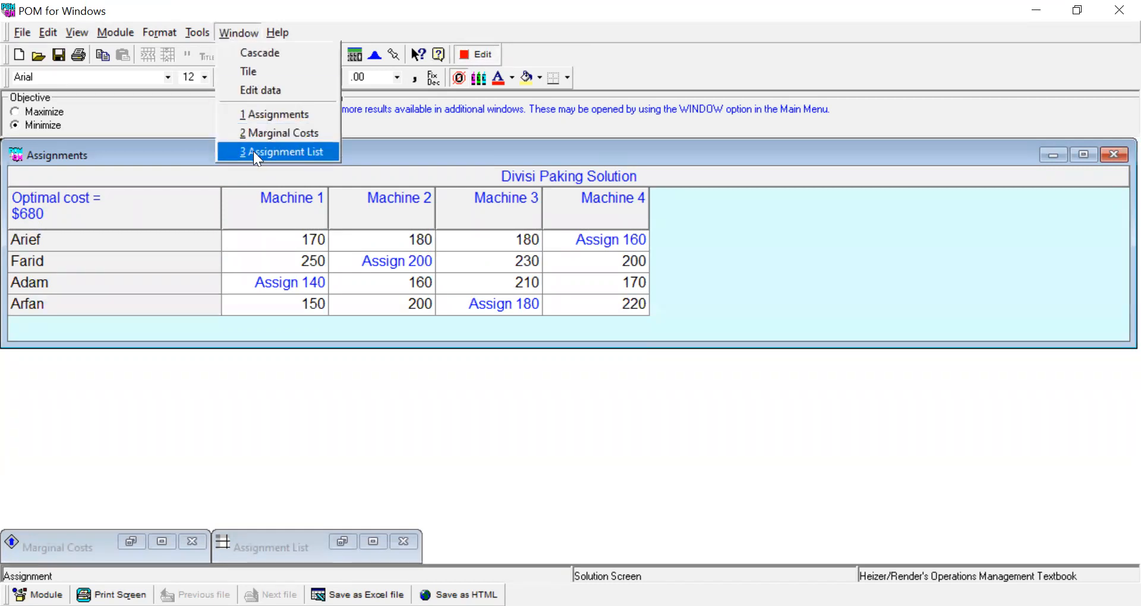
{"action": "left_click", "coordinate": [262, 114]}
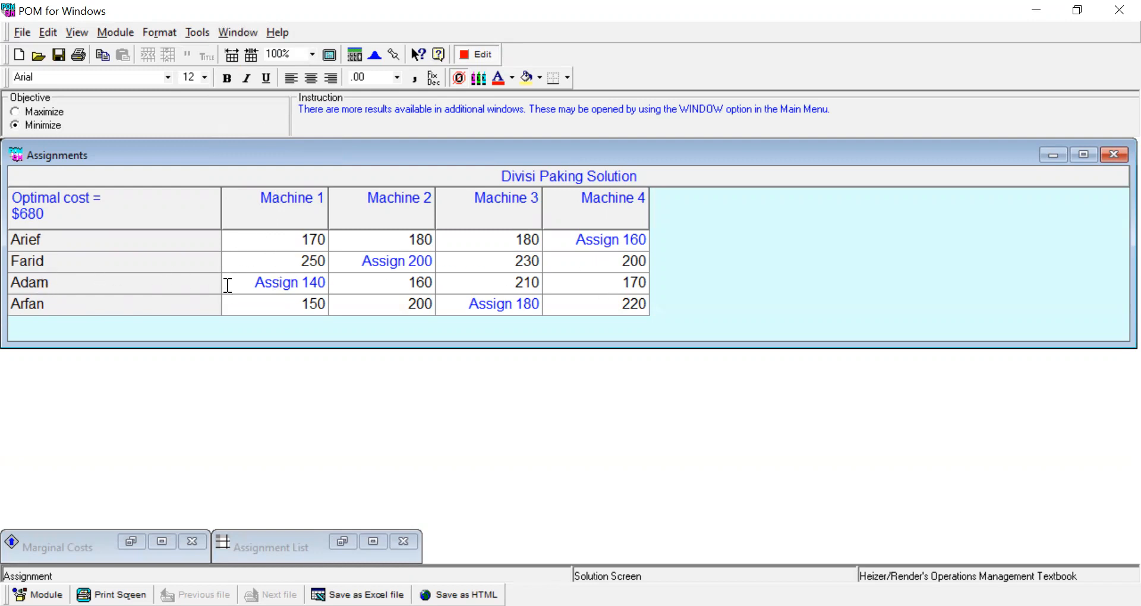
- Examine the assigned cell of each machine in the solution table, from Machine 1 through Machine 4
{"action": "left_click", "coordinate": [257, 281]}
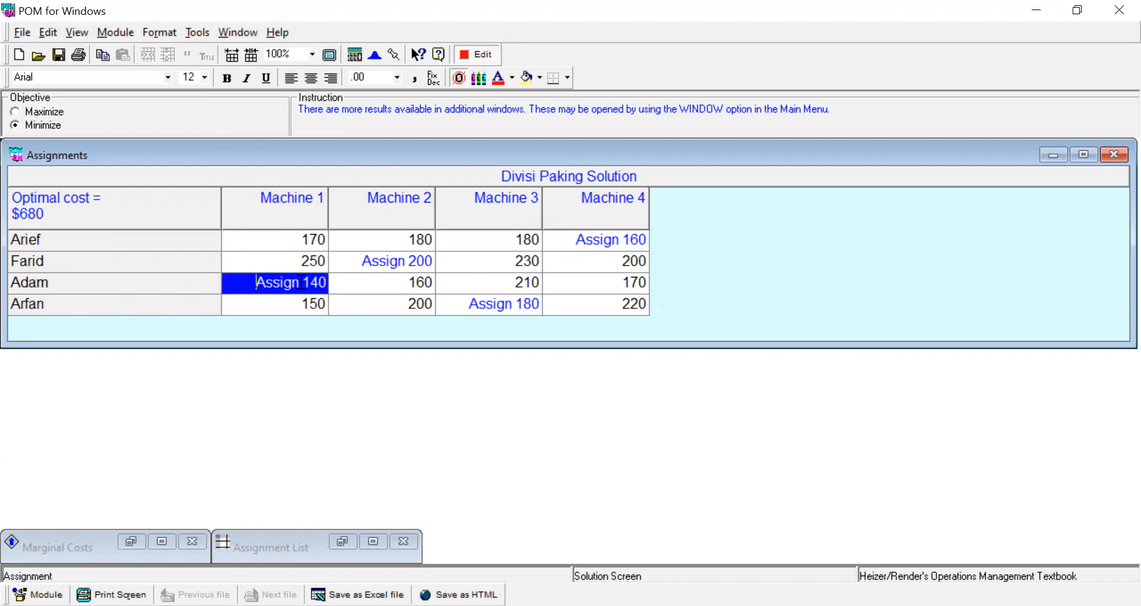
{"action": "left_click", "coordinate": [311, 282]}
{"action": "left_click", "coordinate": [425, 263]}
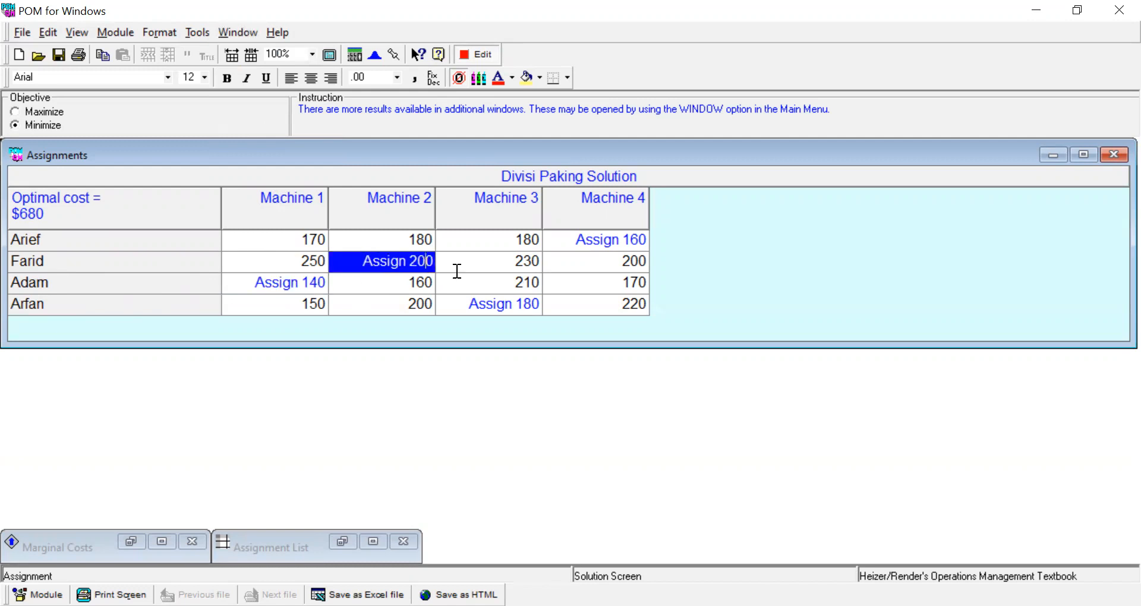
{"action": "left_click", "coordinate": [531, 303]}
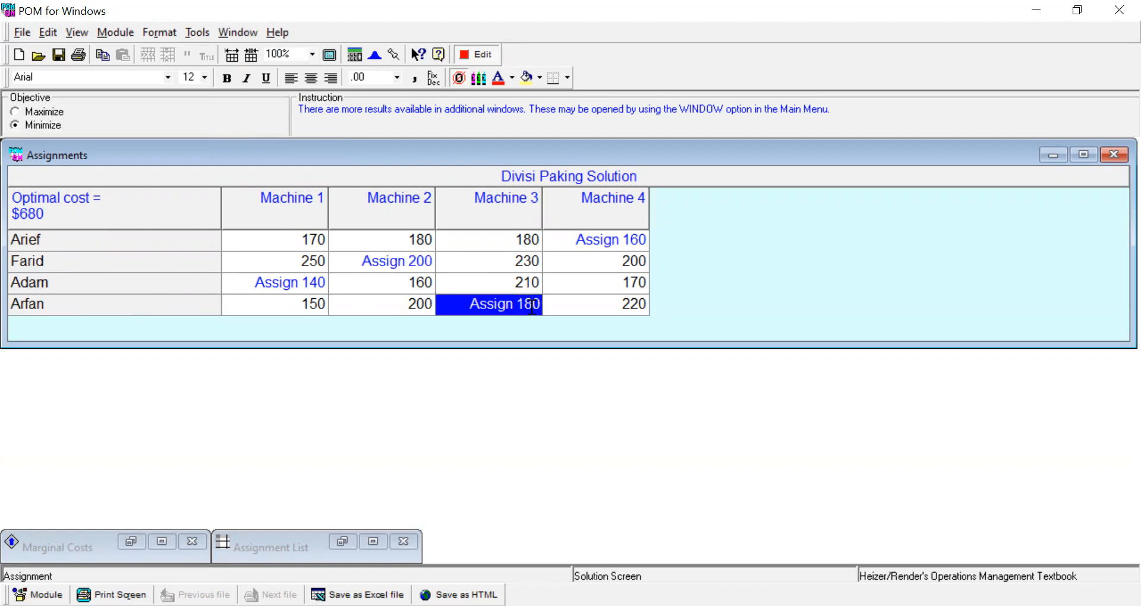
{"action": "left_click", "coordinate": [625, 236]}
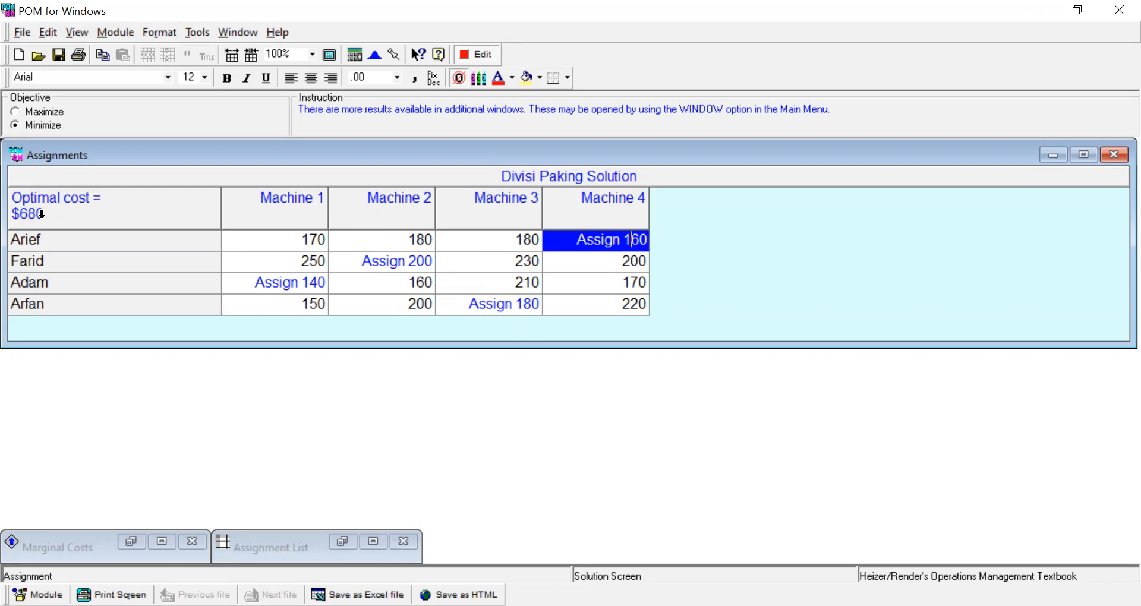
- Open the Assignment List results and check each worker's machine, cost and the total cost
{"action": "left_click", "coordinate": [229, 33]}
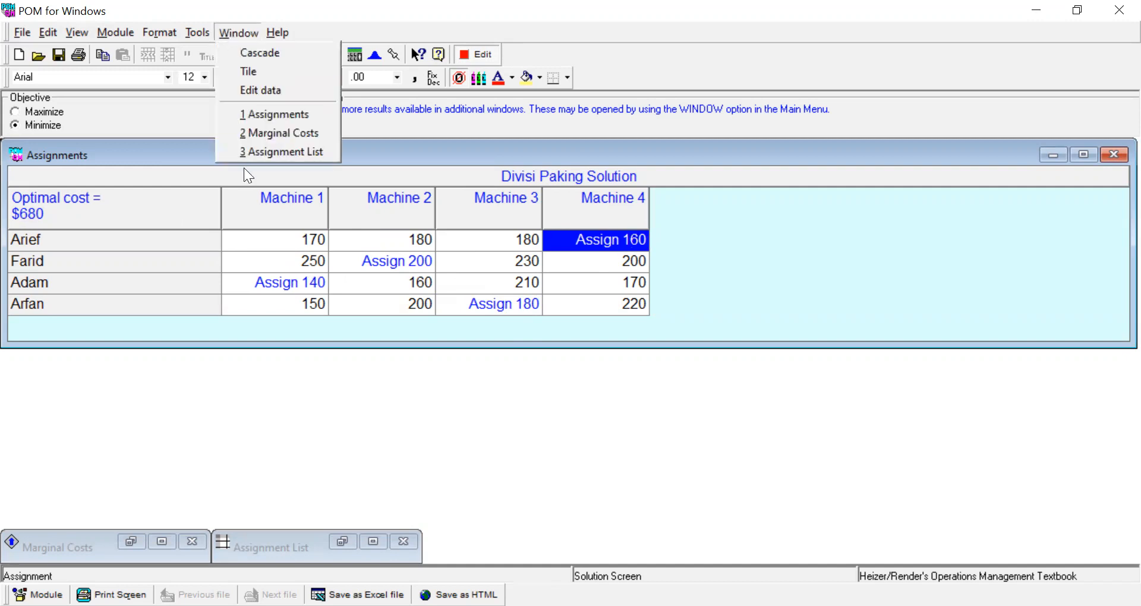
{"action": "left_click", "coordinate": [253, 152]}
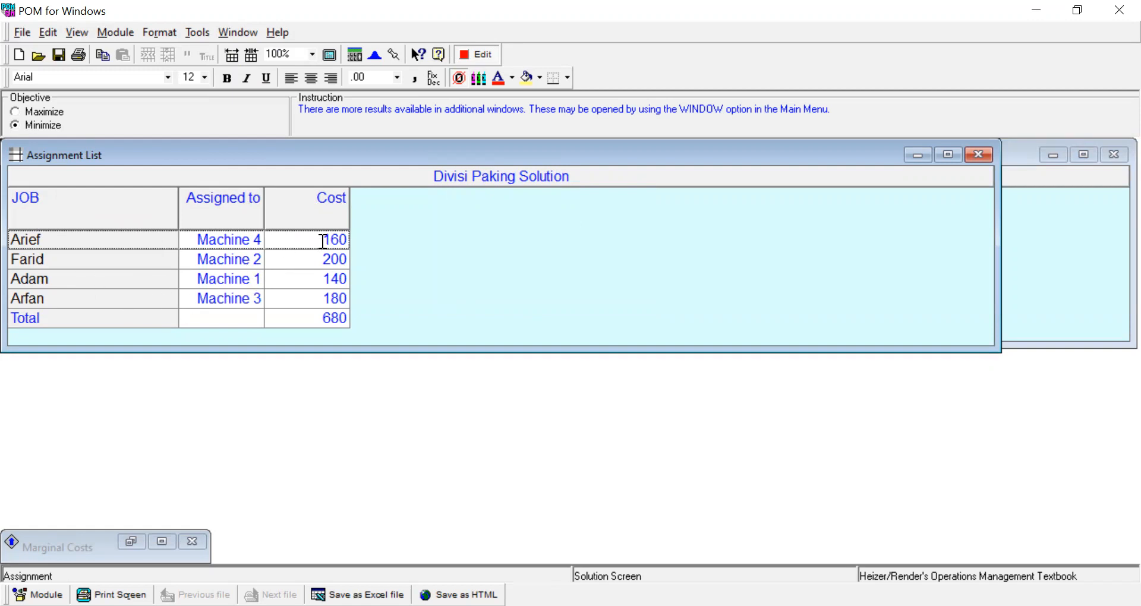
{"action": "left_click", "coordinate": [324, 319]}
- Switch to the PowerPoint presentation and show slide 5, "Contoh Kasus 2"
{"action": "key", "text": "alt+Tab"}
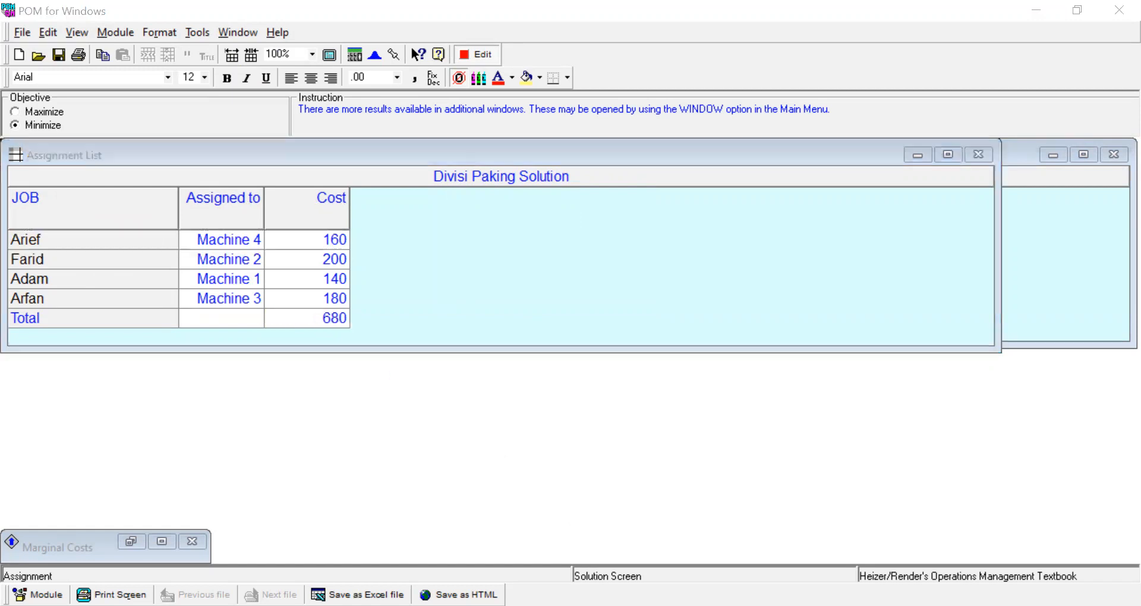
{"action": "left_click", "coordinate": [84, 498]}
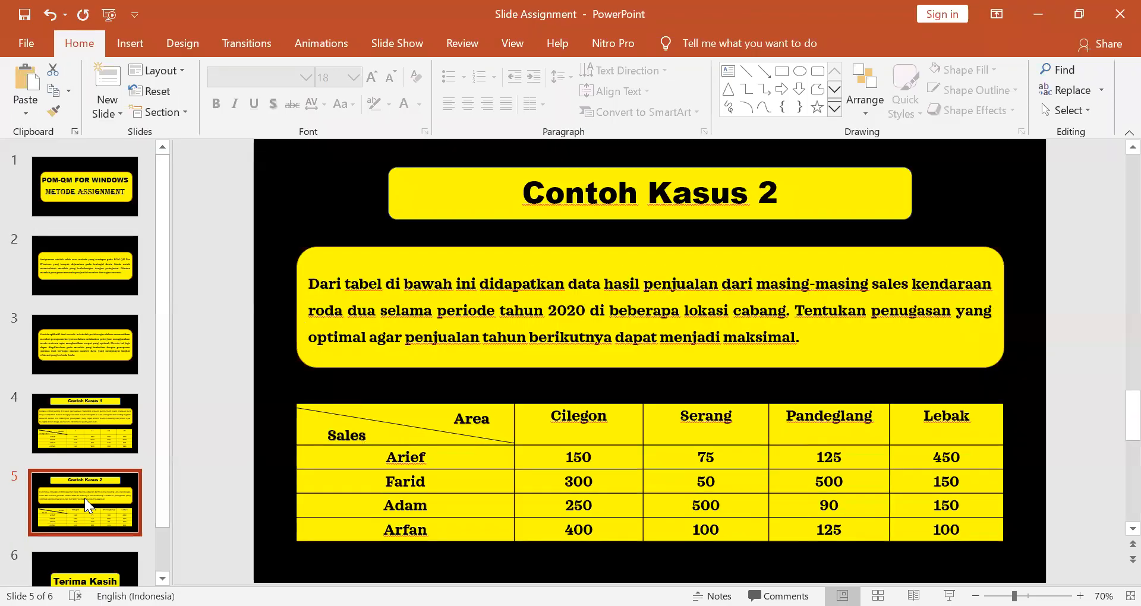